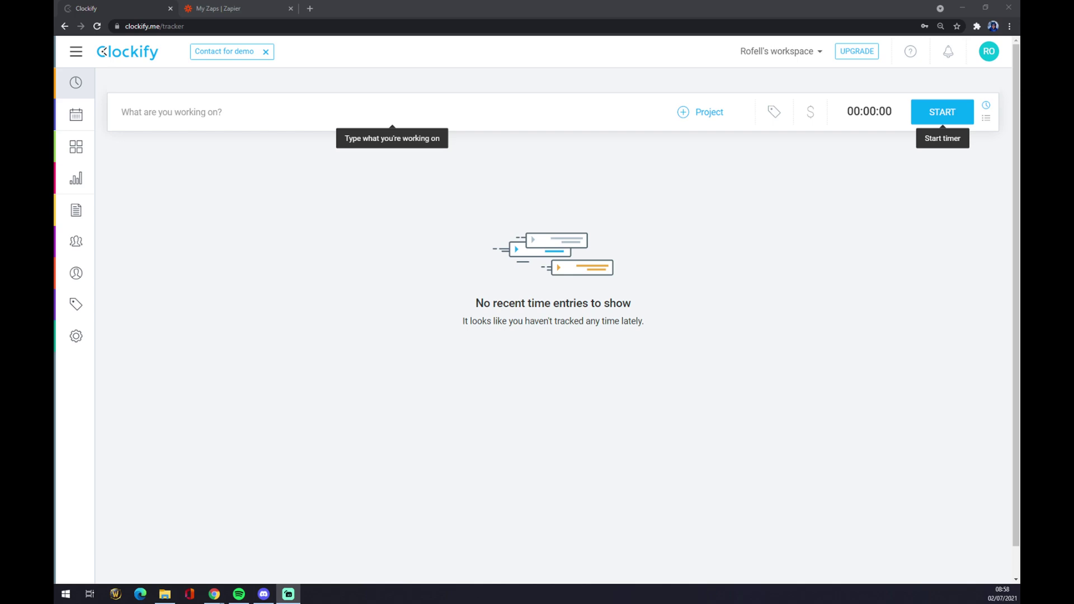
Step: Review the available integrations in the Clockify workspace settings
click(328, 204)
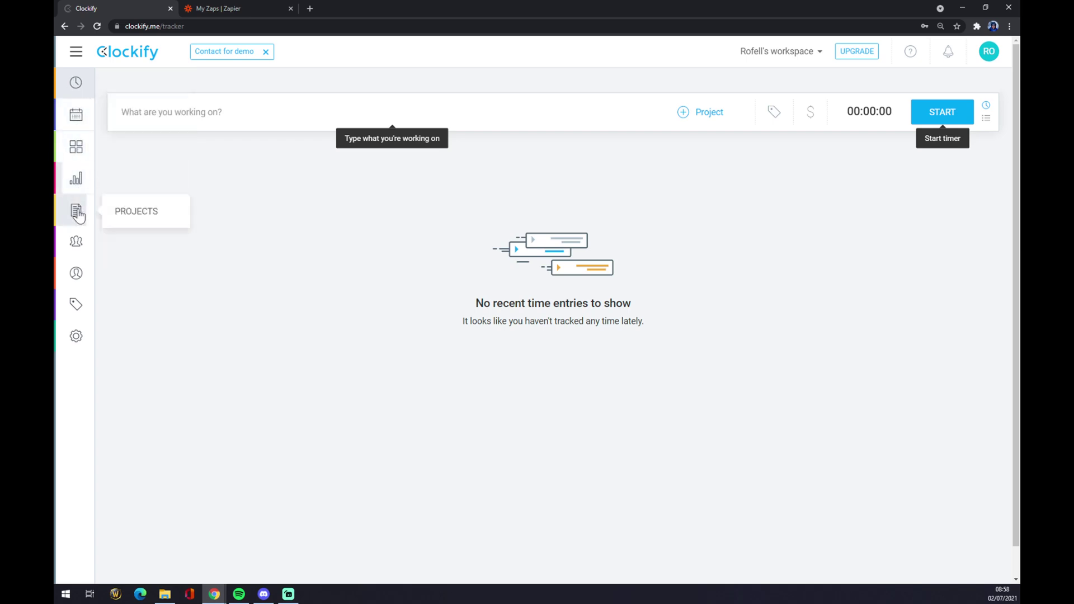
click(80, 342)
scroll(430, 316, down, 1)
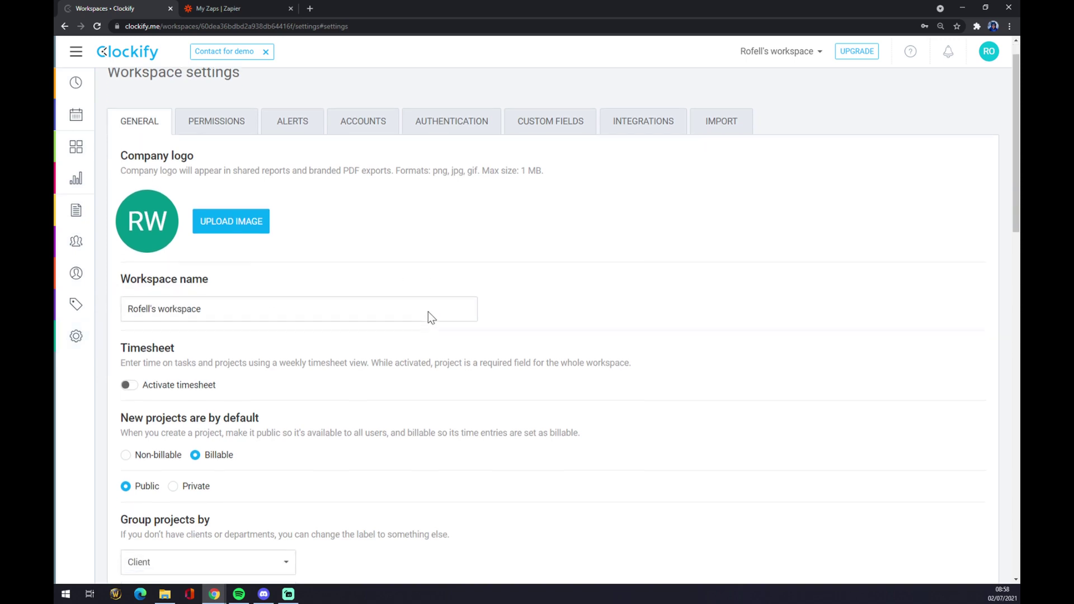
scroll(386, 277, down, 1)
scroll(303, 218, up, 2)
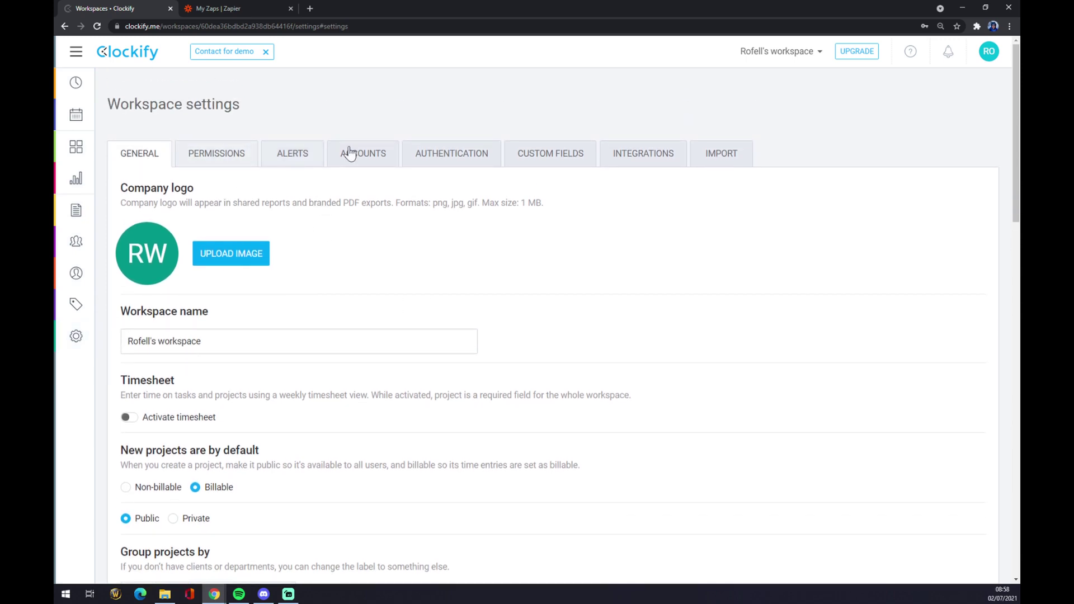
click(620, 160)
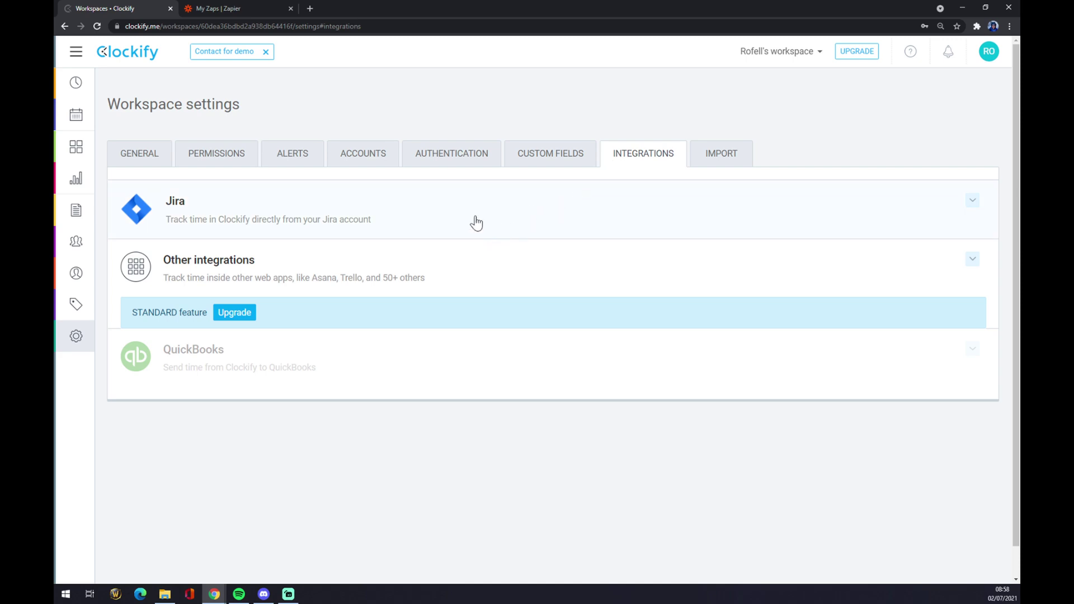
Step: Bring up the Clockify upgrade pricing page to compare Basic, Standard, Pro and Enterprise plans
click(233, 315)
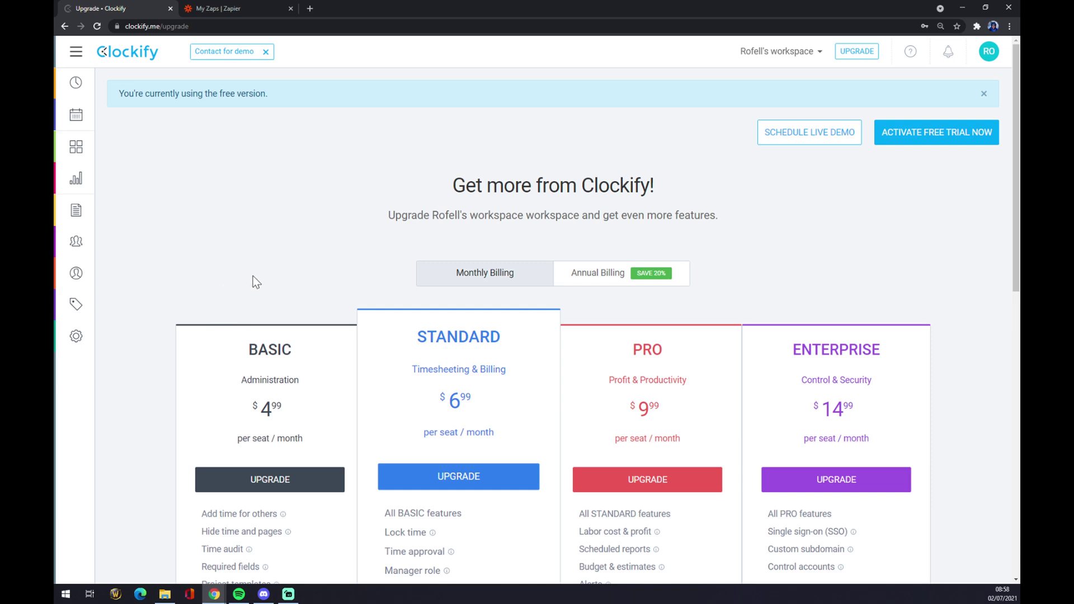
scroll(263, 274, down, 4)
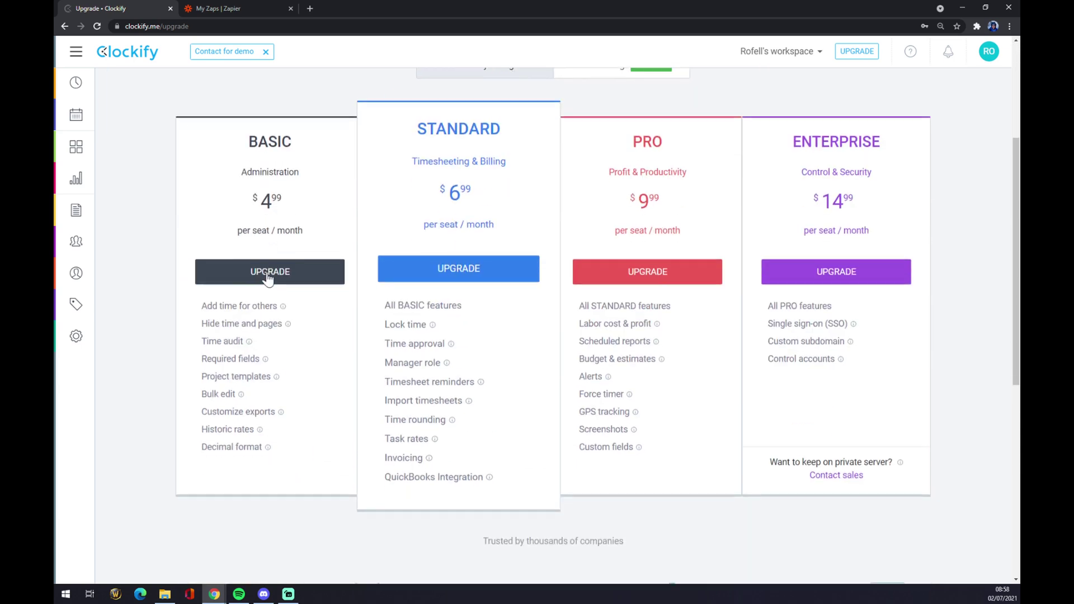
scroll(313, 268, up, 4)
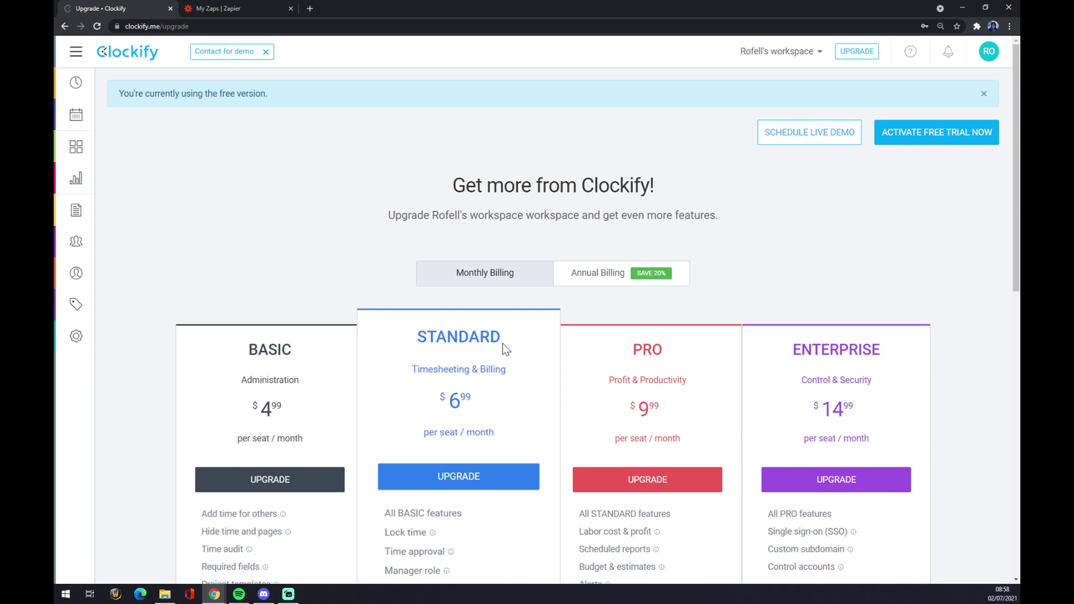
scroll(503, 343, down, 4)
scroll(501, 347, up, 4)
Step: Switch to the 'My Zaps | Zapier' tab to see the Home folder's zaps
click(251, 5)
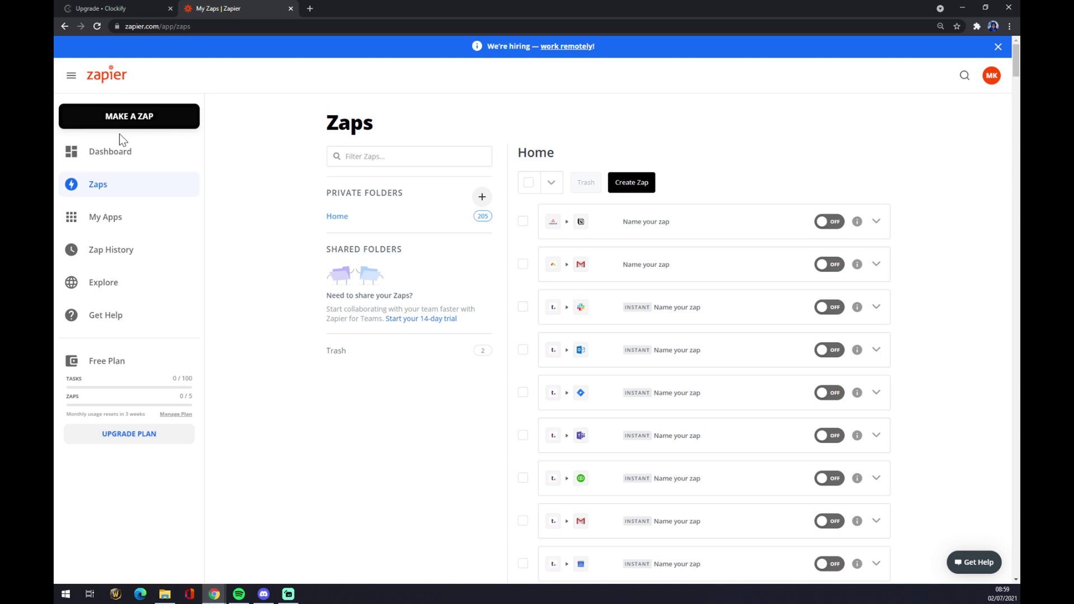
Step: Create a new zap named 'Clockify to asana' and begin choosing its trigger app
click(159, 124)
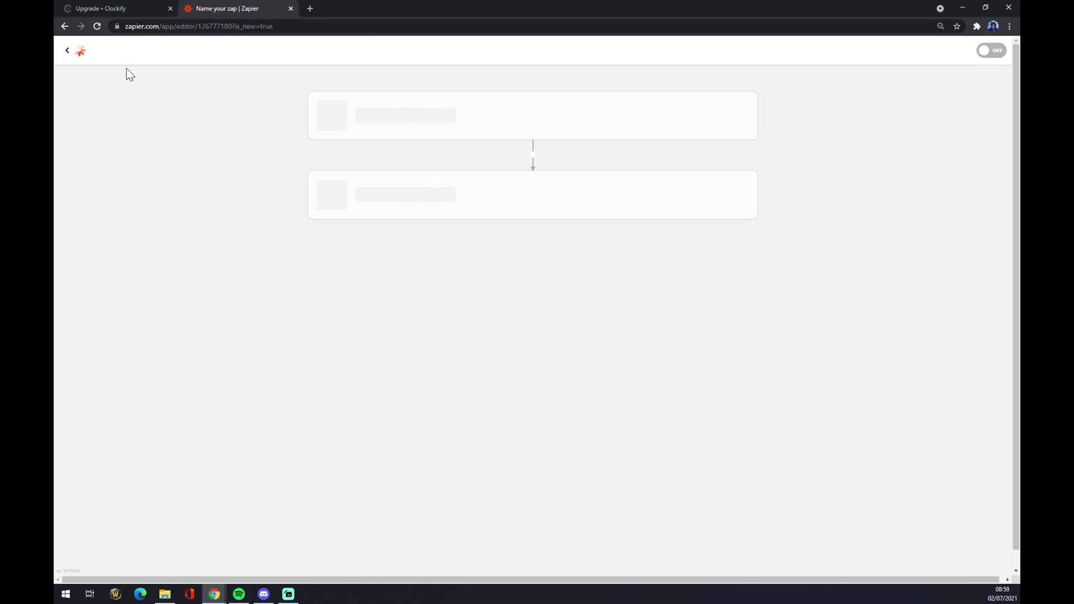
click(142, 75)
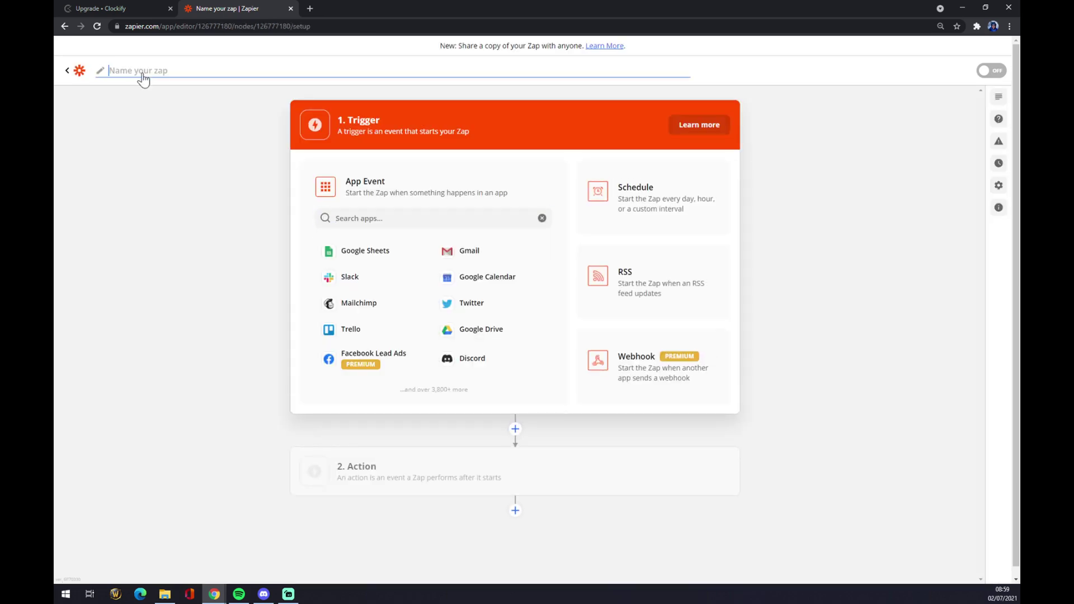
text(Clockify to asana)
key(Return)
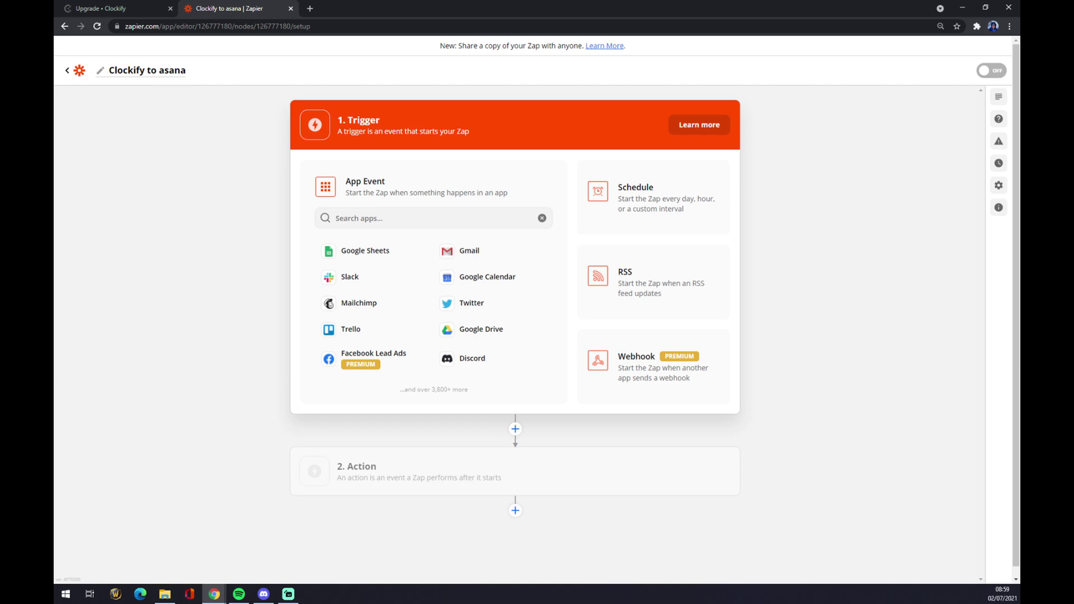
click(340, 218)
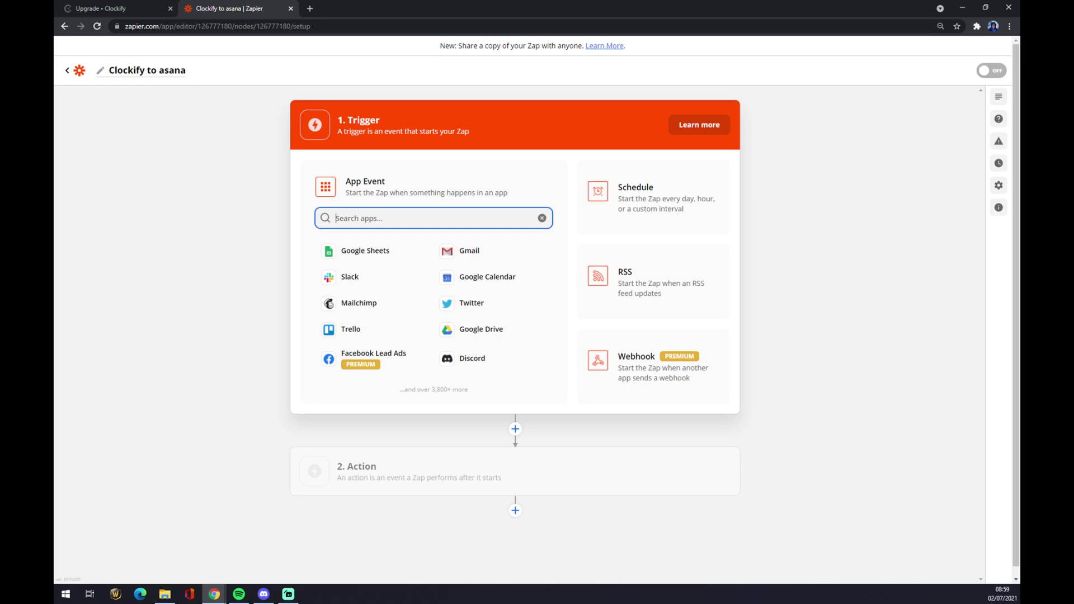
Step: Set the trigger app to Clockify with the New Project trigger event
text(Clocki)
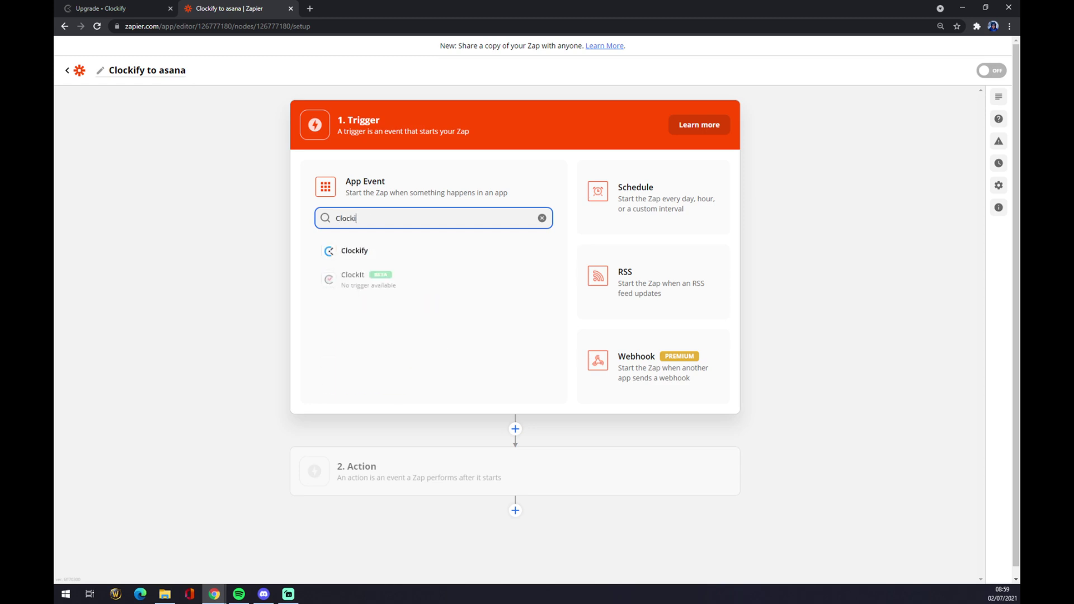
click(380, 257)
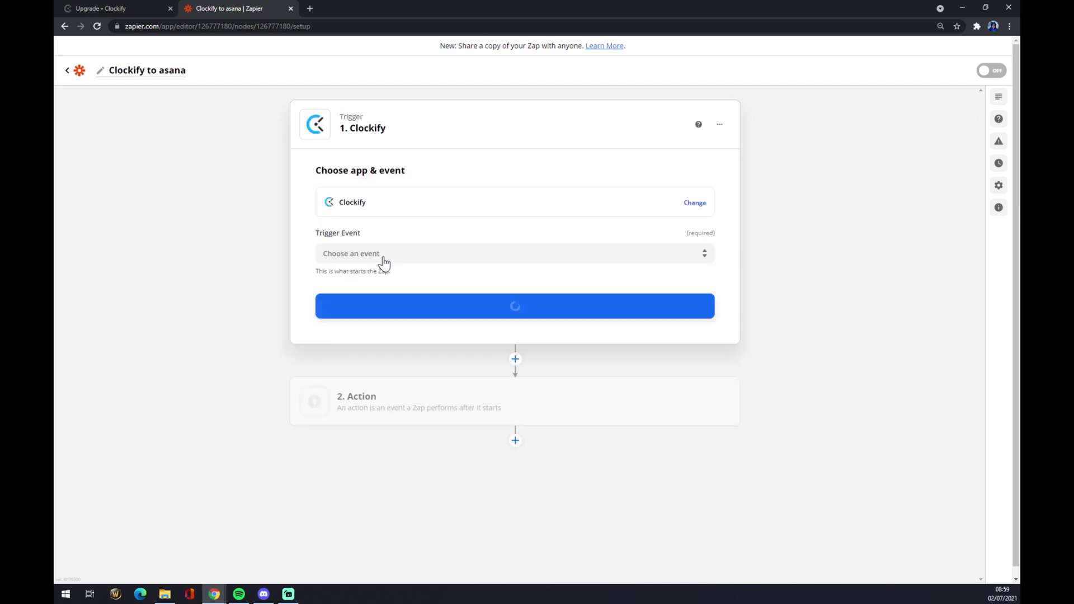
click(383, 258)
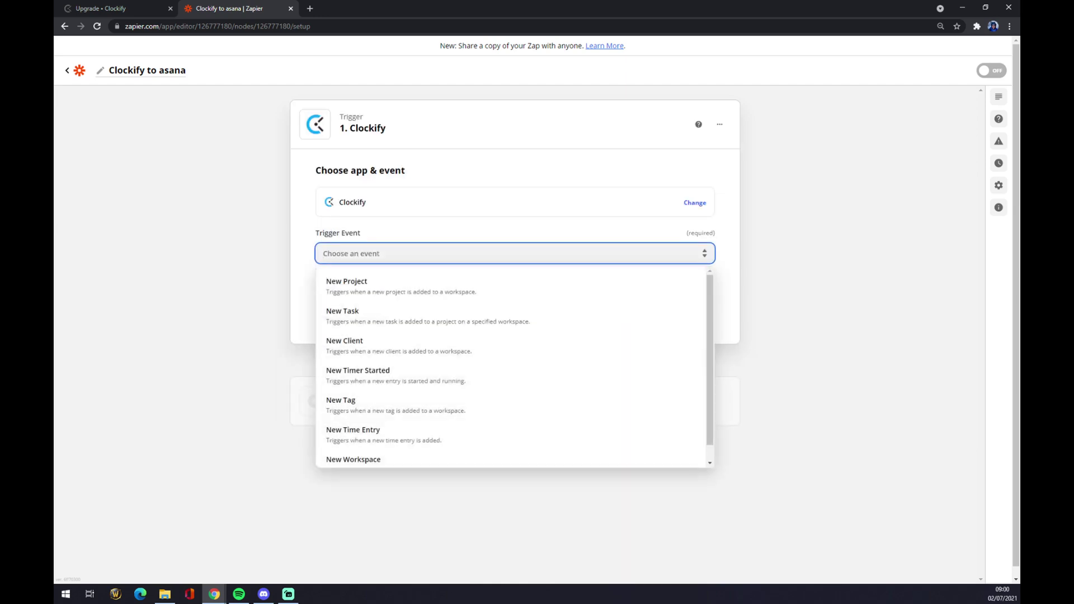
scroll(395, 297, down, 1)
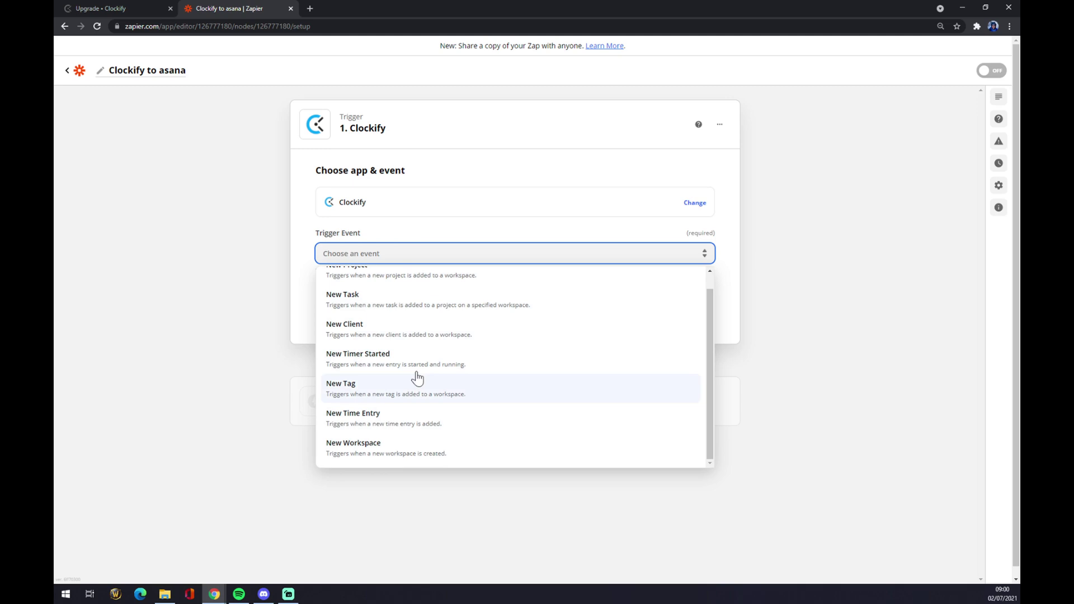
scroll(420, 286, up, 1)
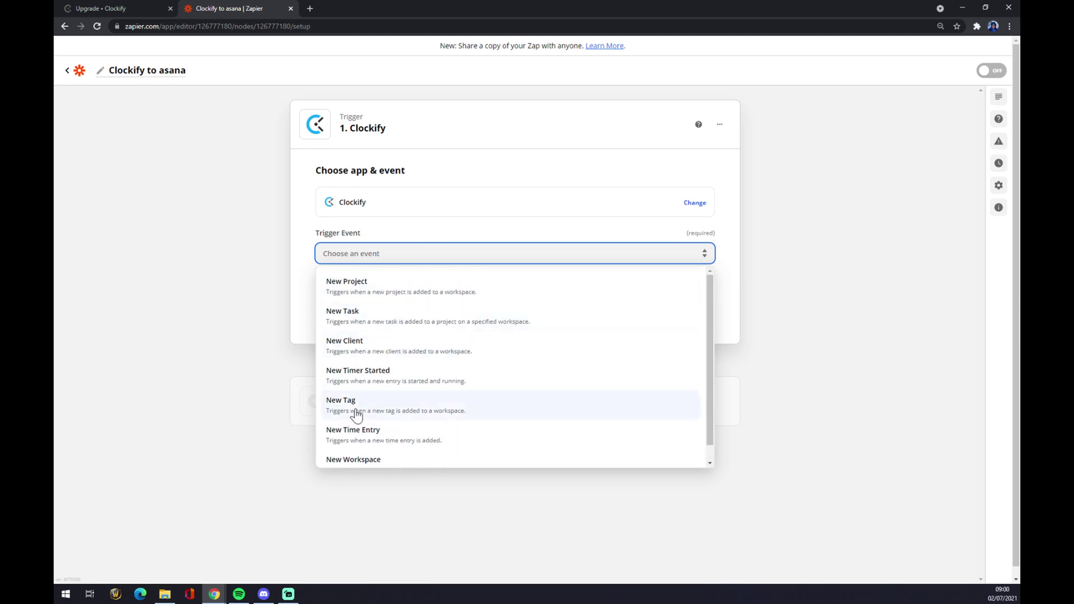
click(358, 294)
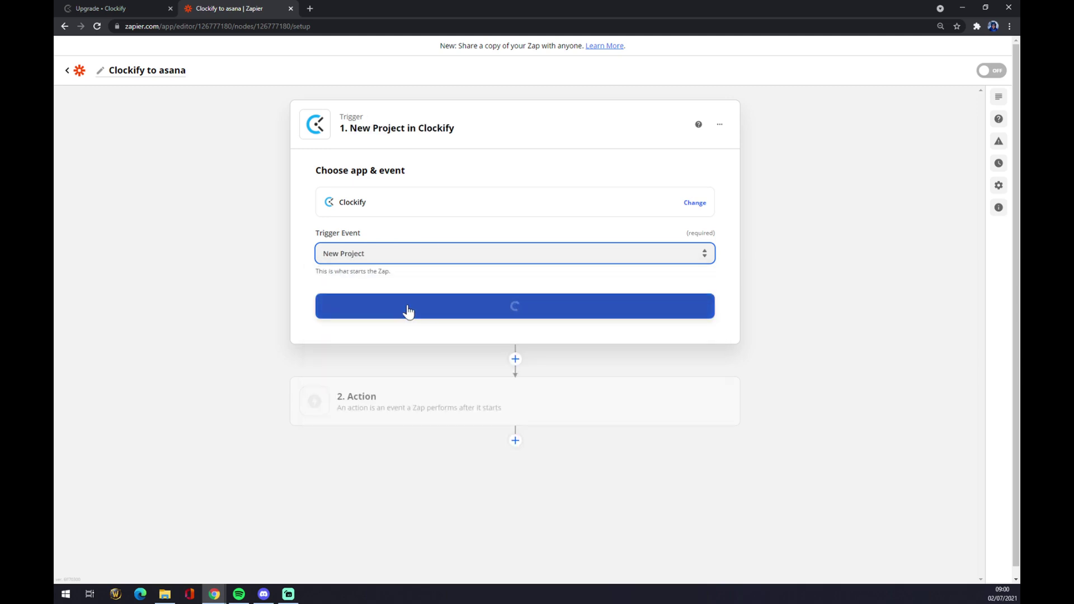
Step: Connect the existing Clockify account to the trigger, then return to the Clockify pricing tab
click(424, 314)
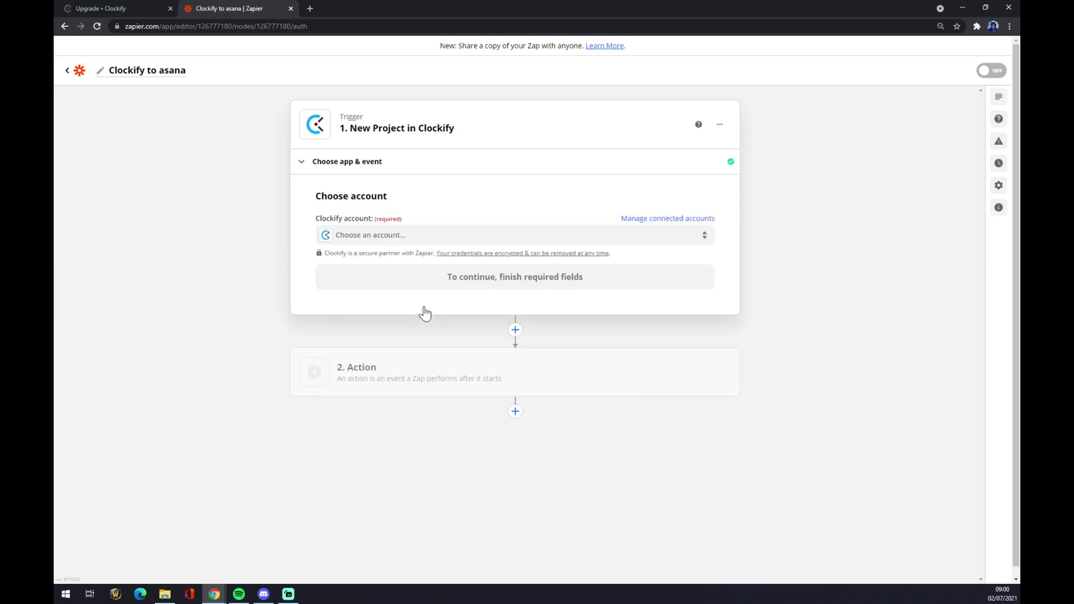
click(380, 238)
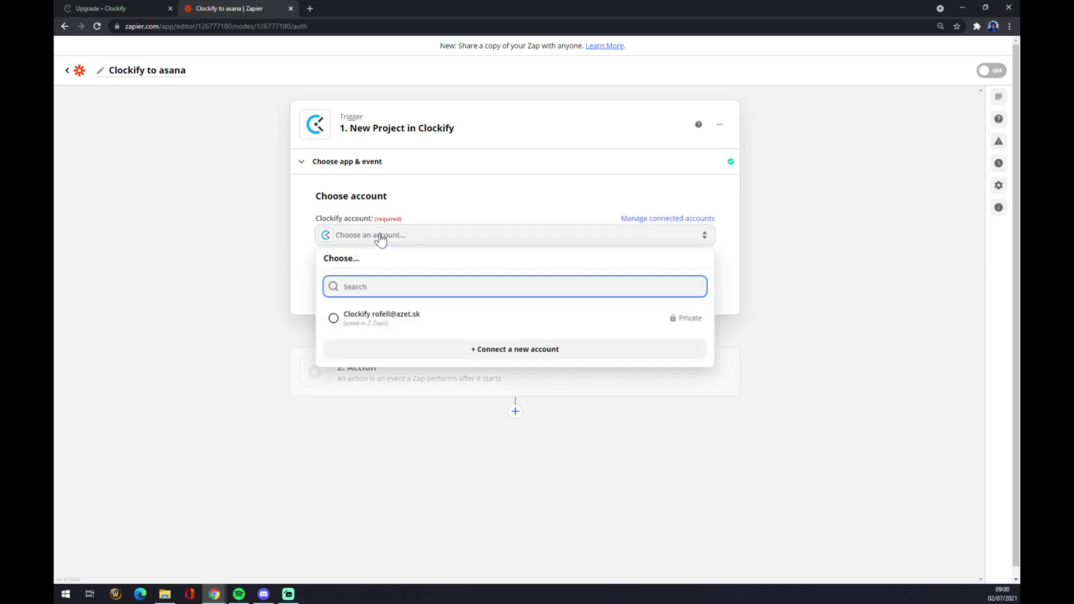
click(380, 327)
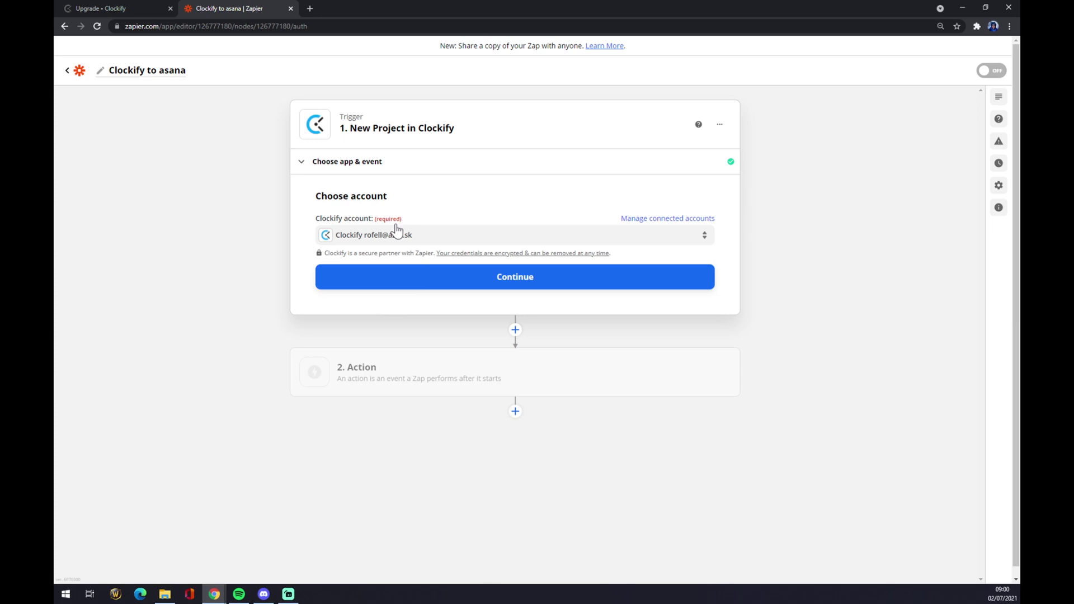
click(109, 8)
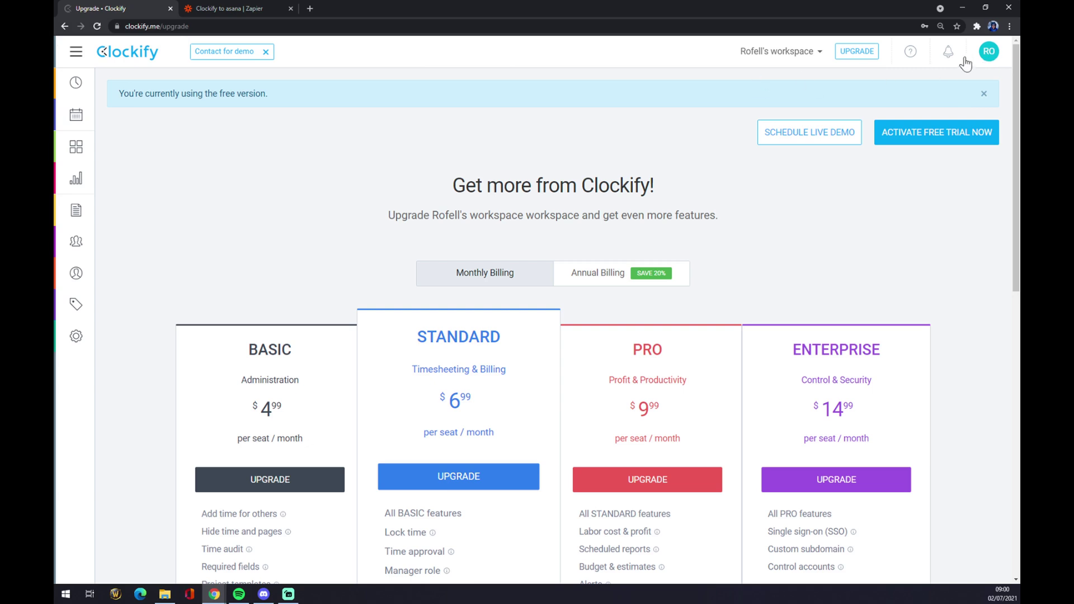
Step: Find the API key in Clockify profile settings, cancel regenerating it, and return to Zapier
click(987, 57)
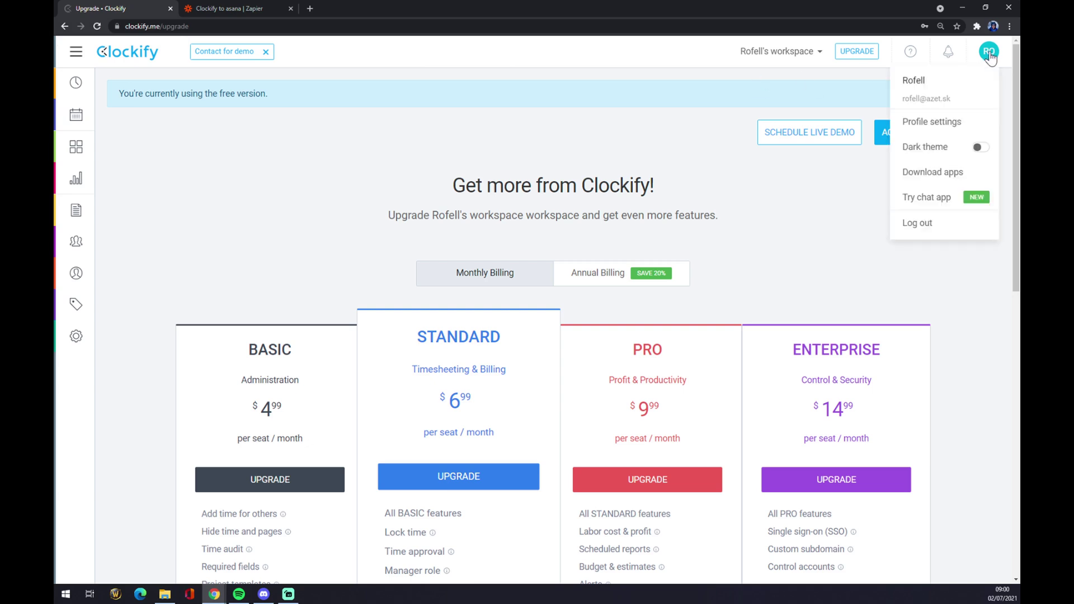
click(931, 121)
scroll(408, 304, down, 9)
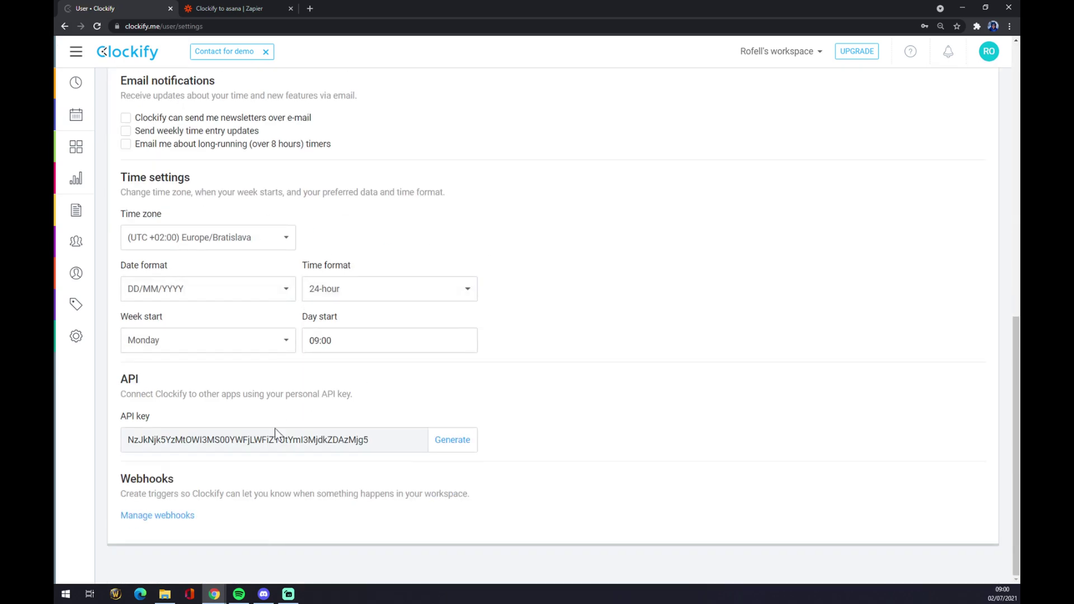
double_click(335, 439)
click(460, 435)
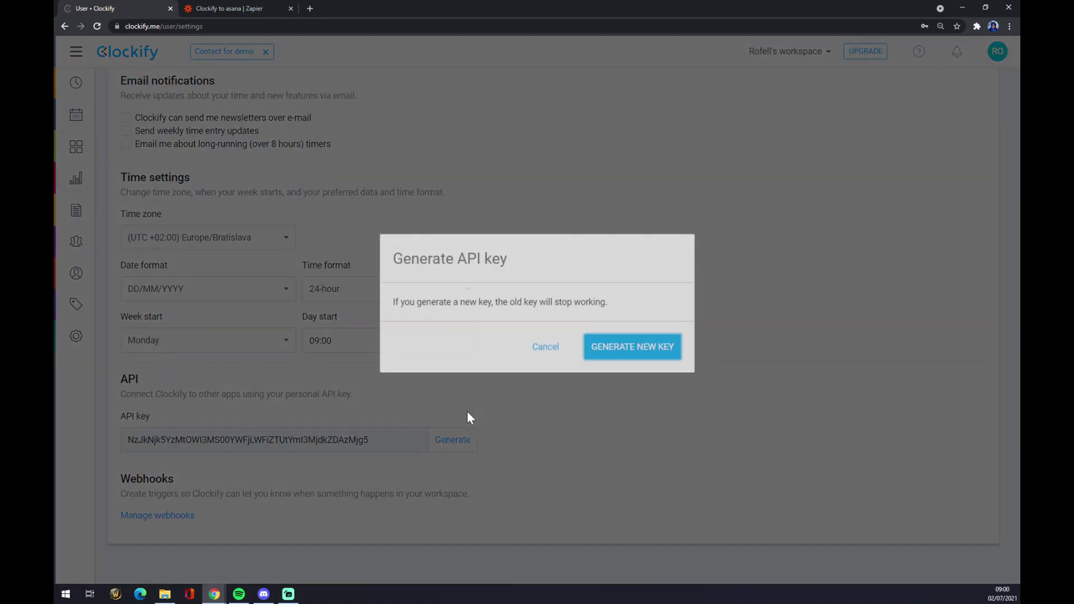
click(535, 358)
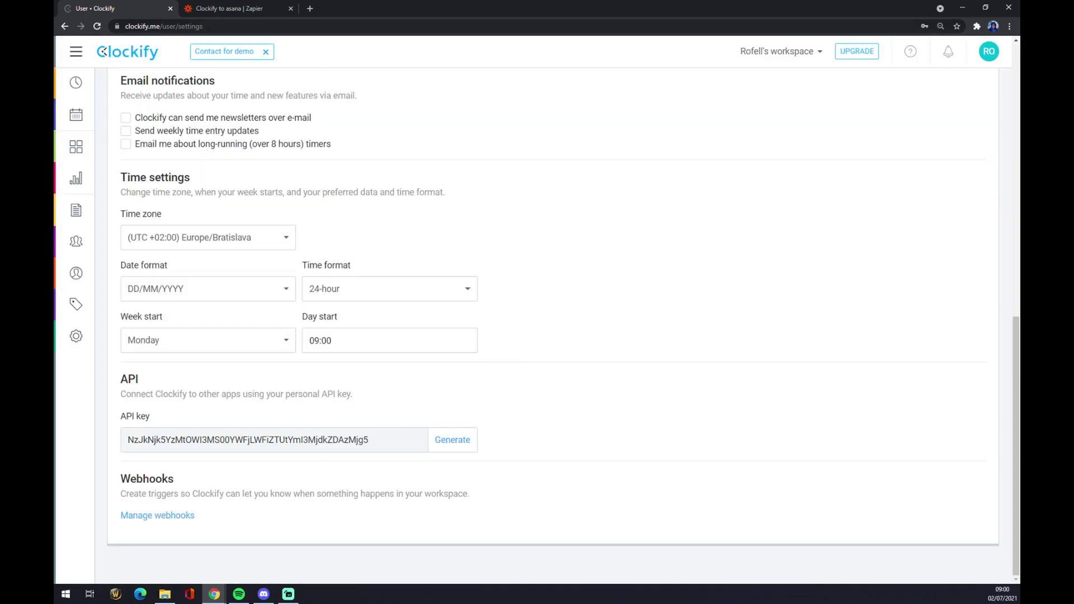
click(225, 9)
Step: Choose the only Clockify workspace to complete the trigger setup, then start the action step
click(495, 279)
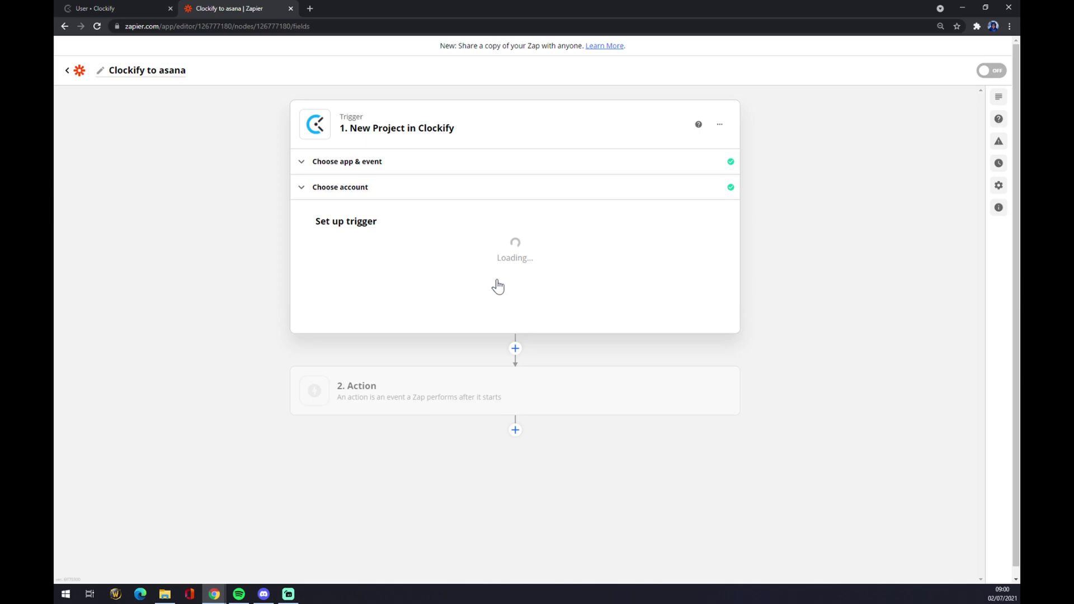
click(414, 258)
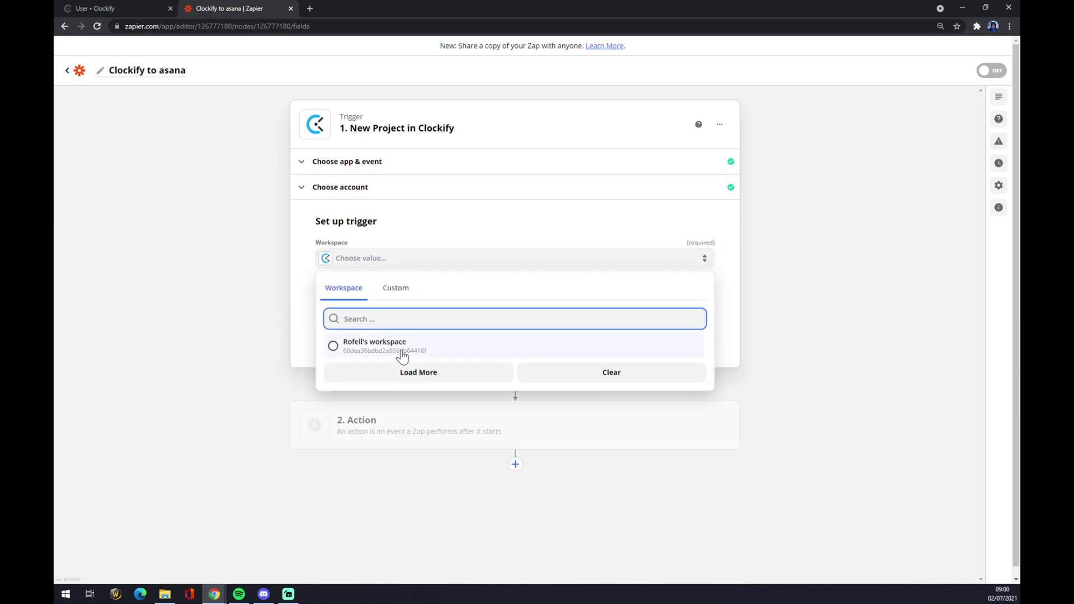
click(423, 358)
click(419, 335)
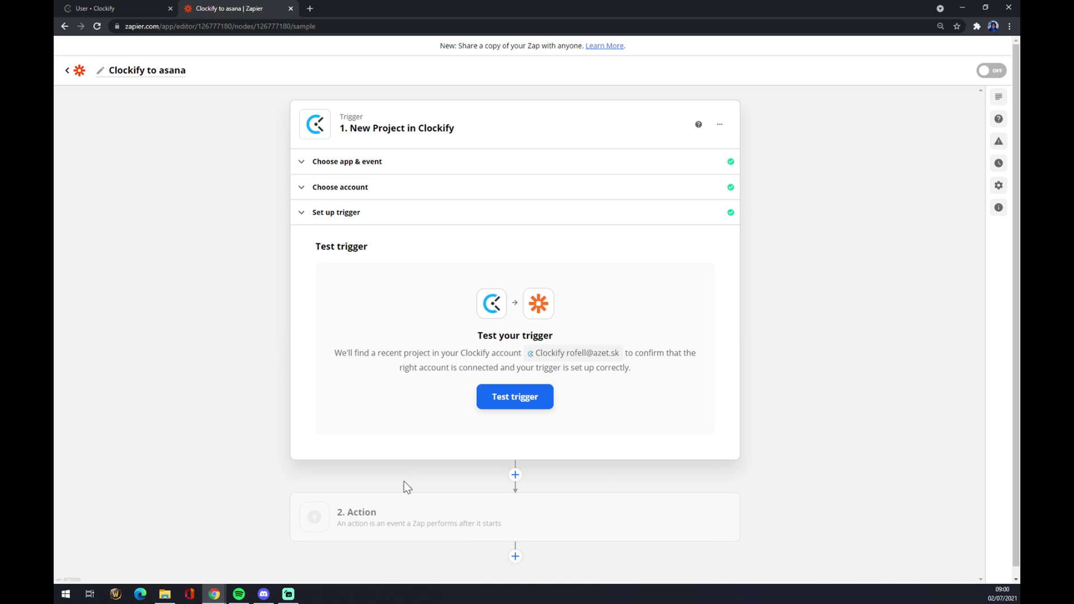
click(404, 513)
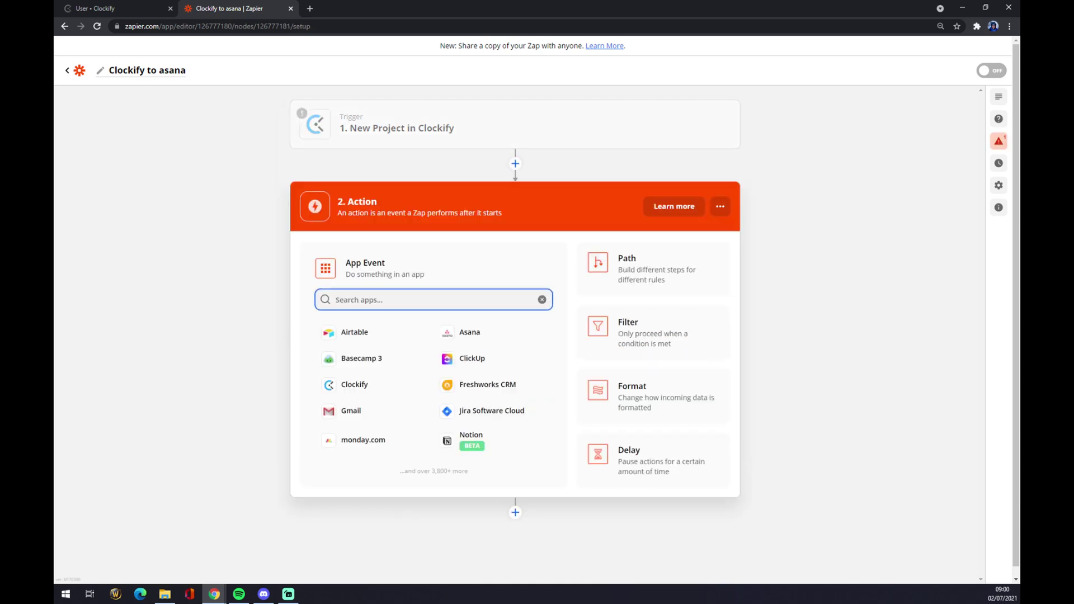
Step: Set the action to Asana's Create Project event and continue to the account section
text(asana)
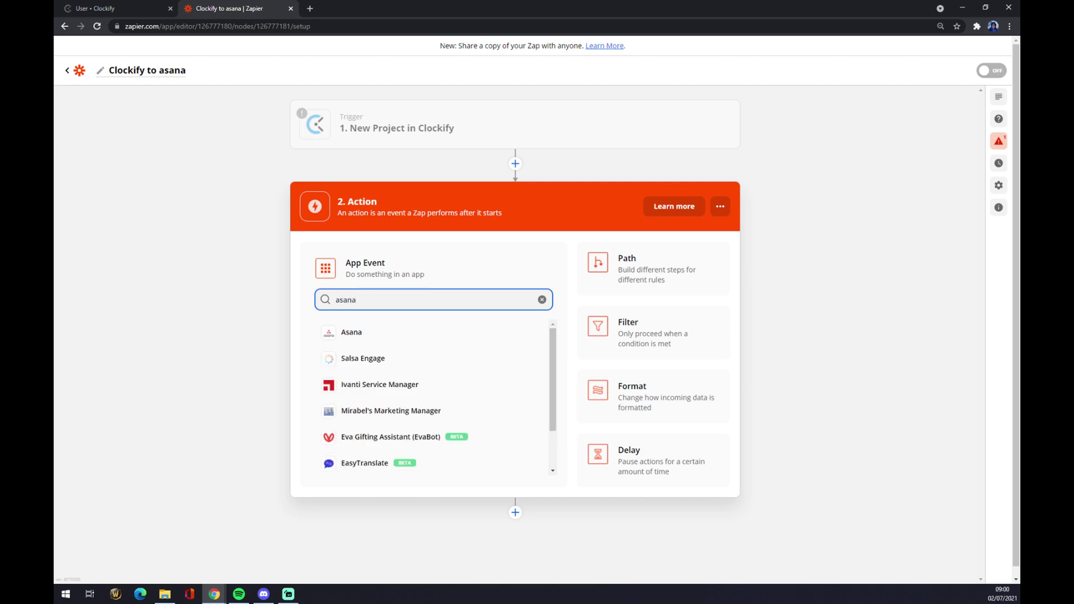
click(377, 332)
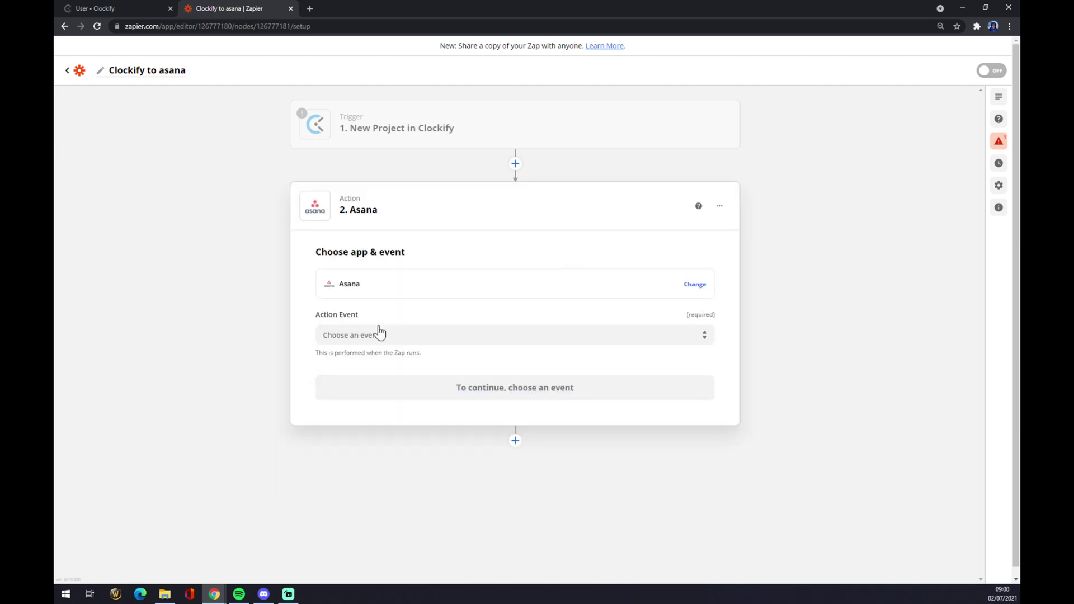
click(385, 330)
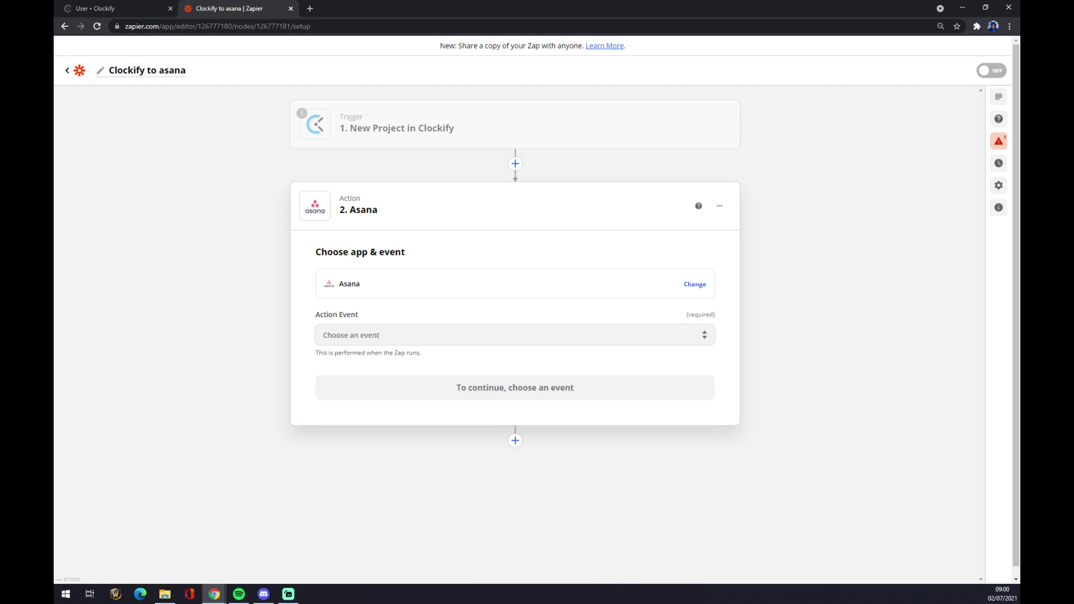
click(385, 334)
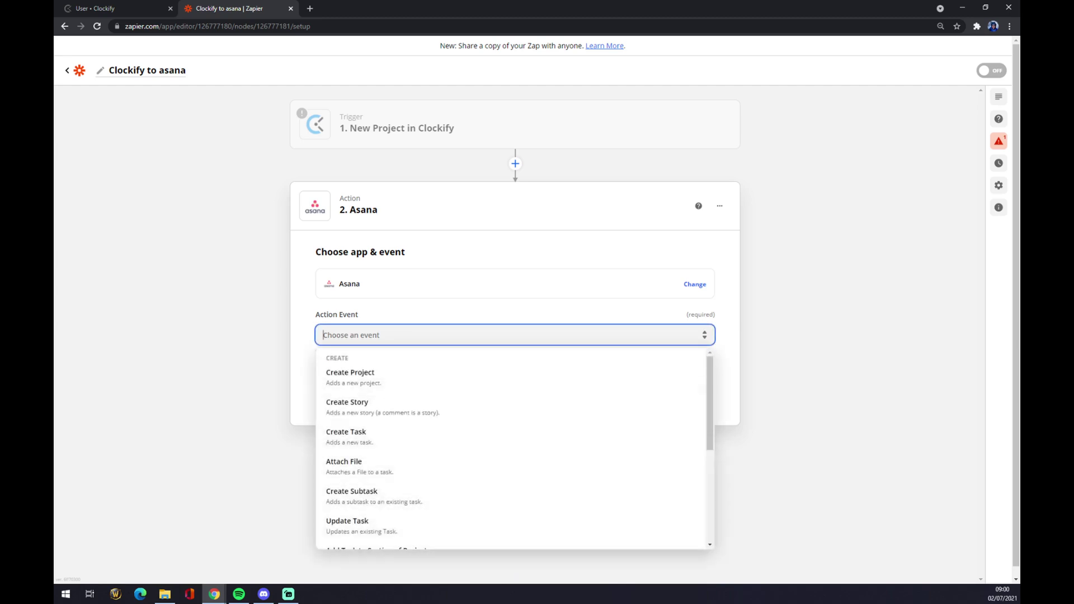
click(389, 391)
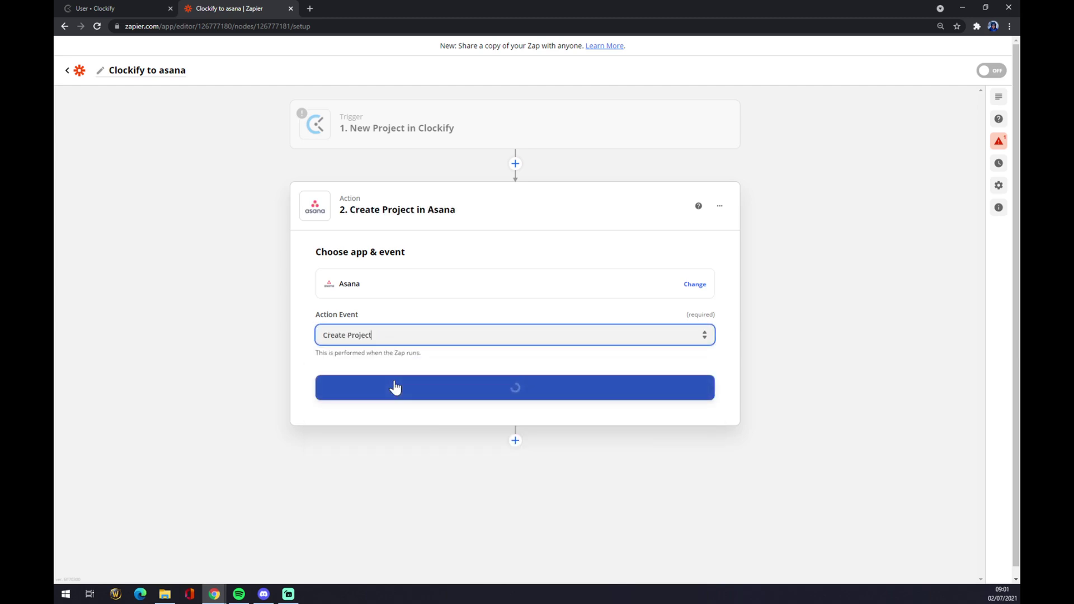
click(425, 395)
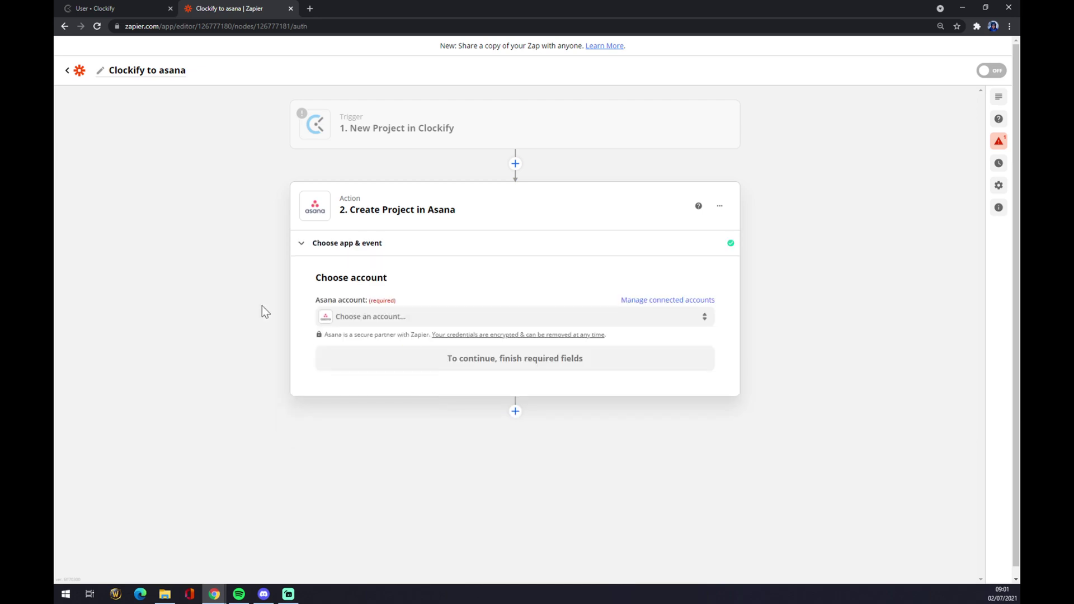